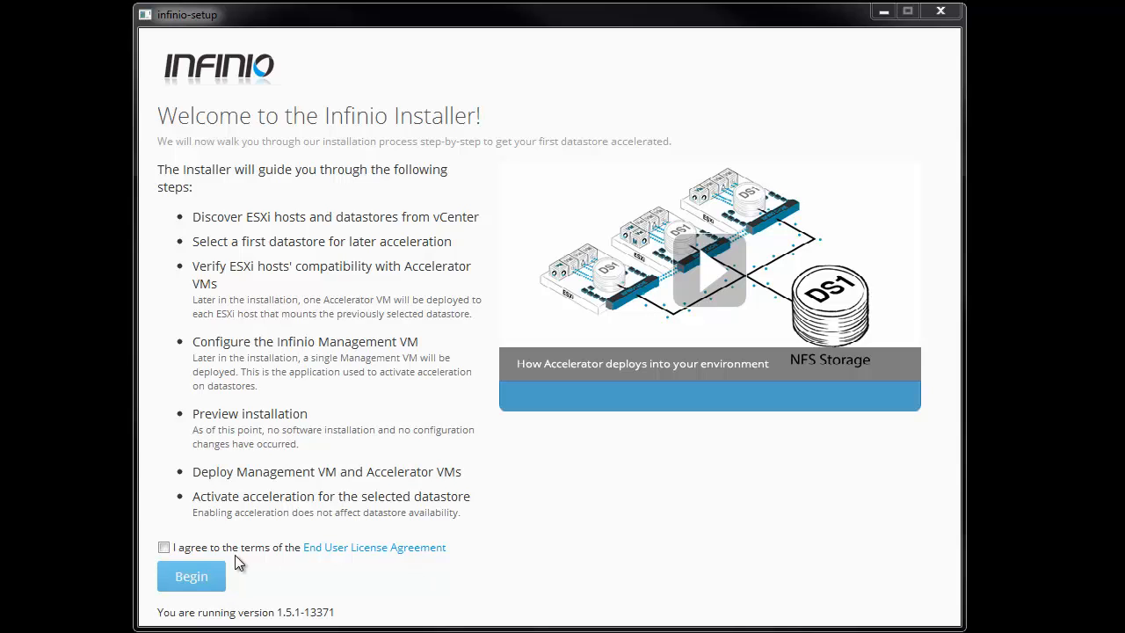
Step: Accept the Infinio End User License Agreement and begin the guided installation
click(163, 547)
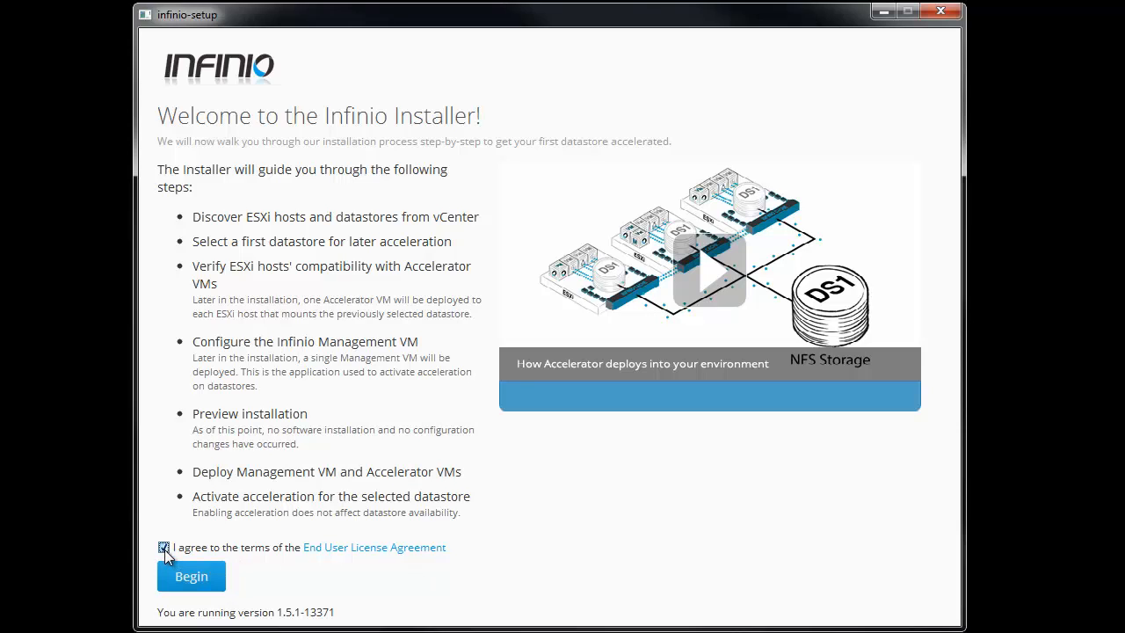
click(189, 577)
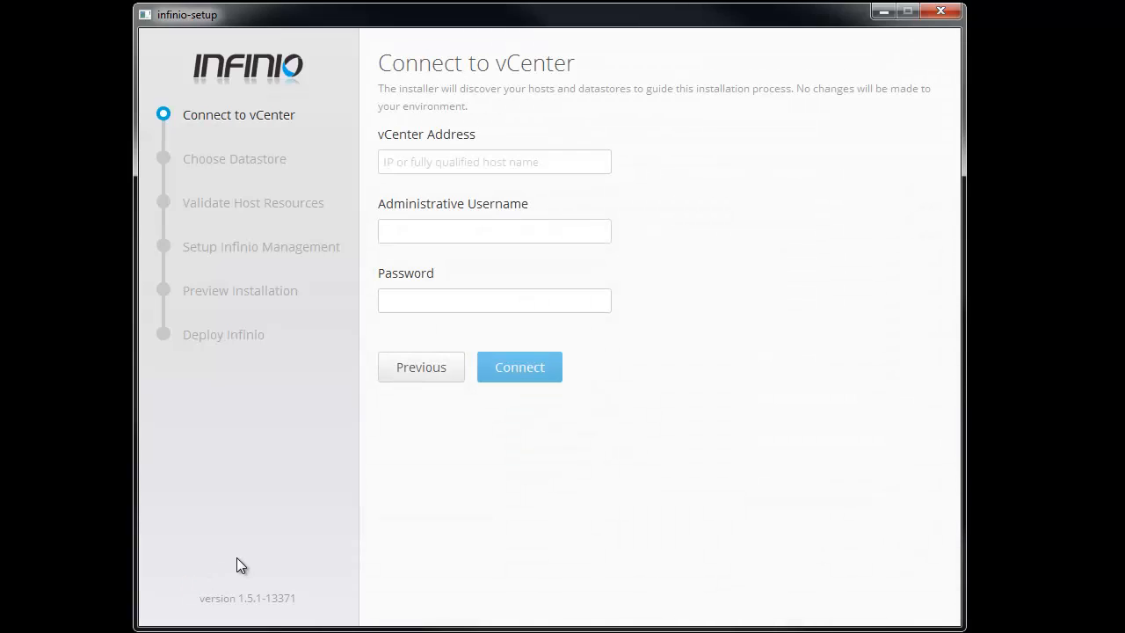
Step: Connect to vCenter vcenter.glacier.local using the administrative username and password
click(520, 166)
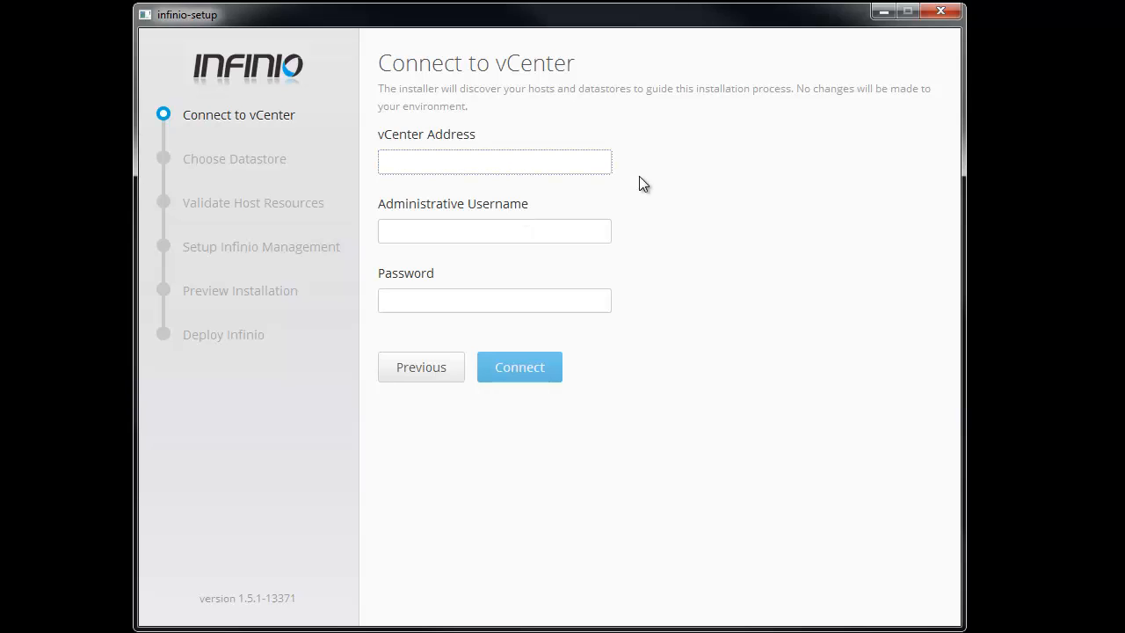
text(vcenter.glacier.local)
key(Tab)
text(svc)
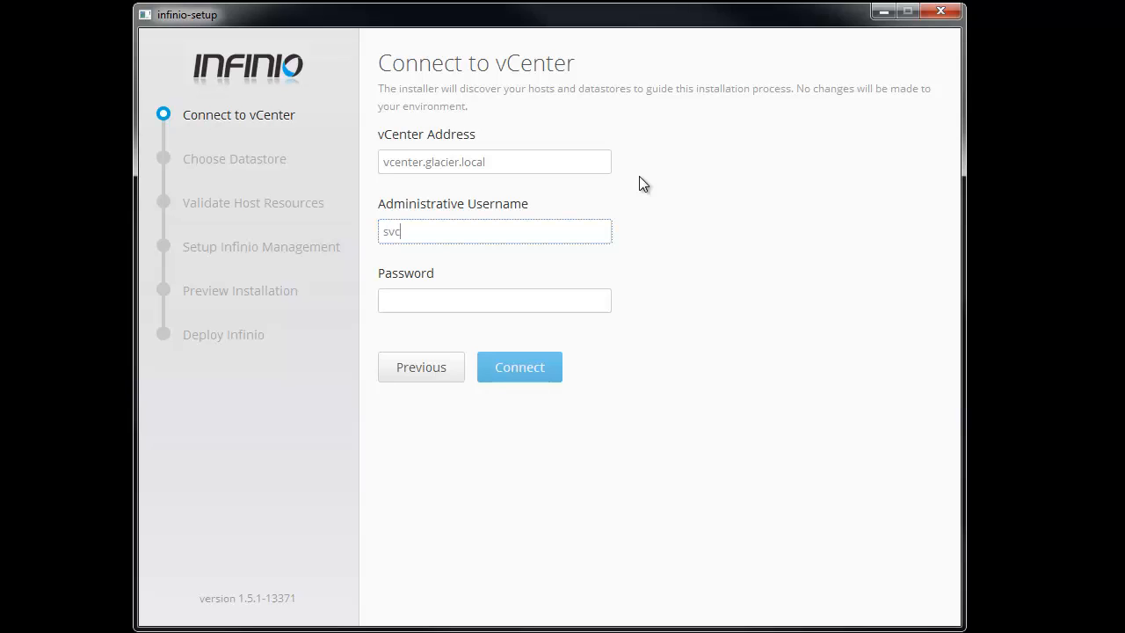
text(_infinio)
click(466, 304)
text(•••••••••)
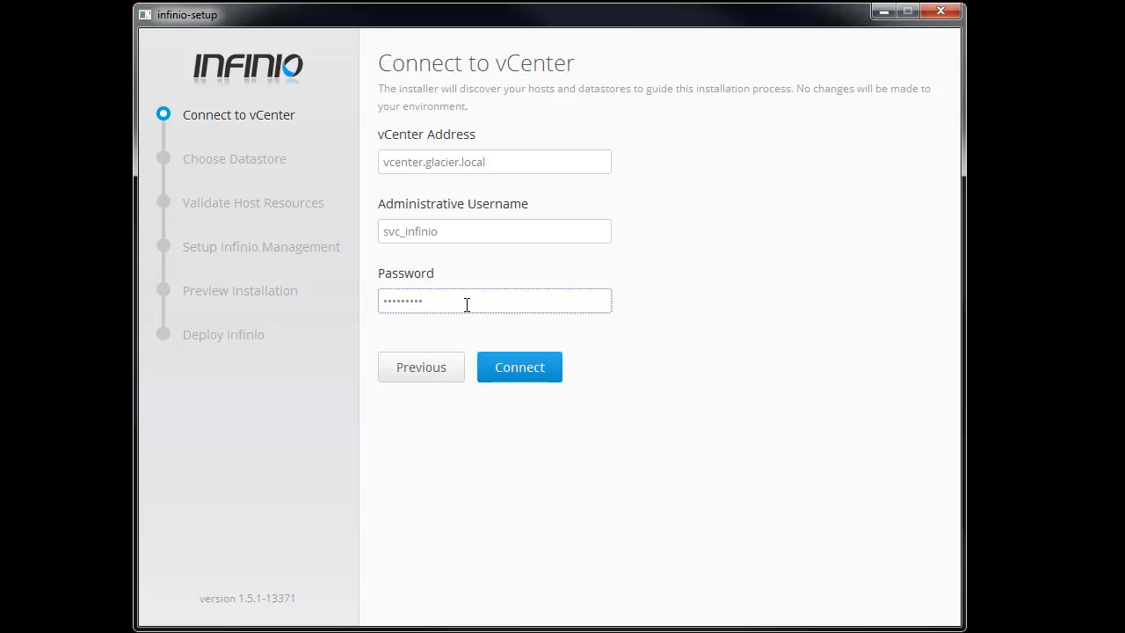
click(525, 375)
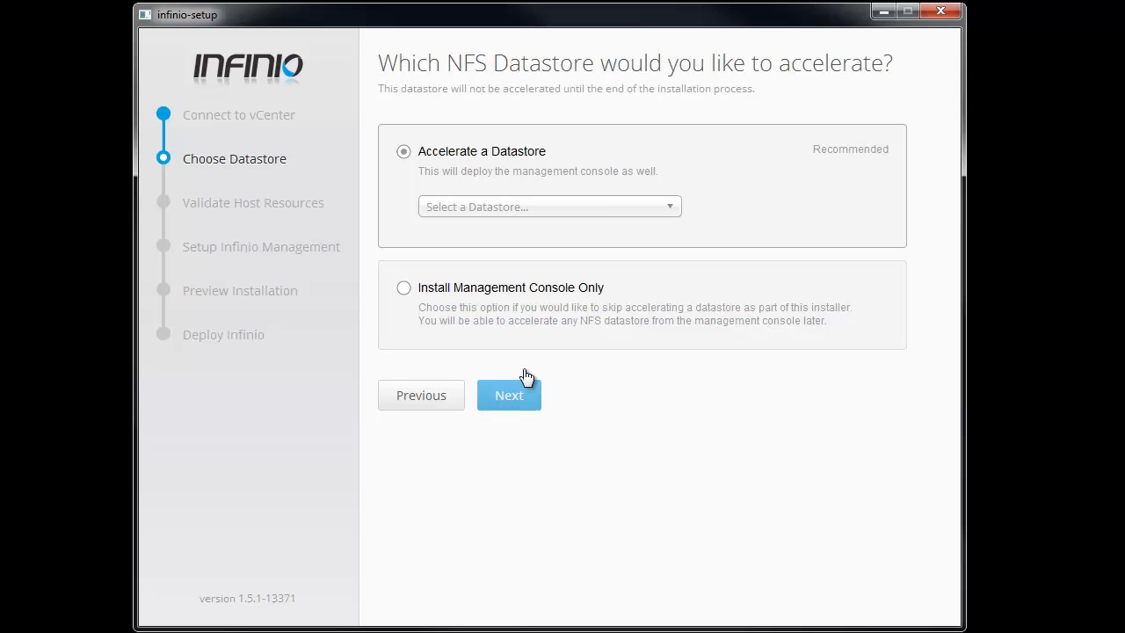
Step: Choose 'Install Management Console Only' and continue to Management VM Setup
click(404, 289)
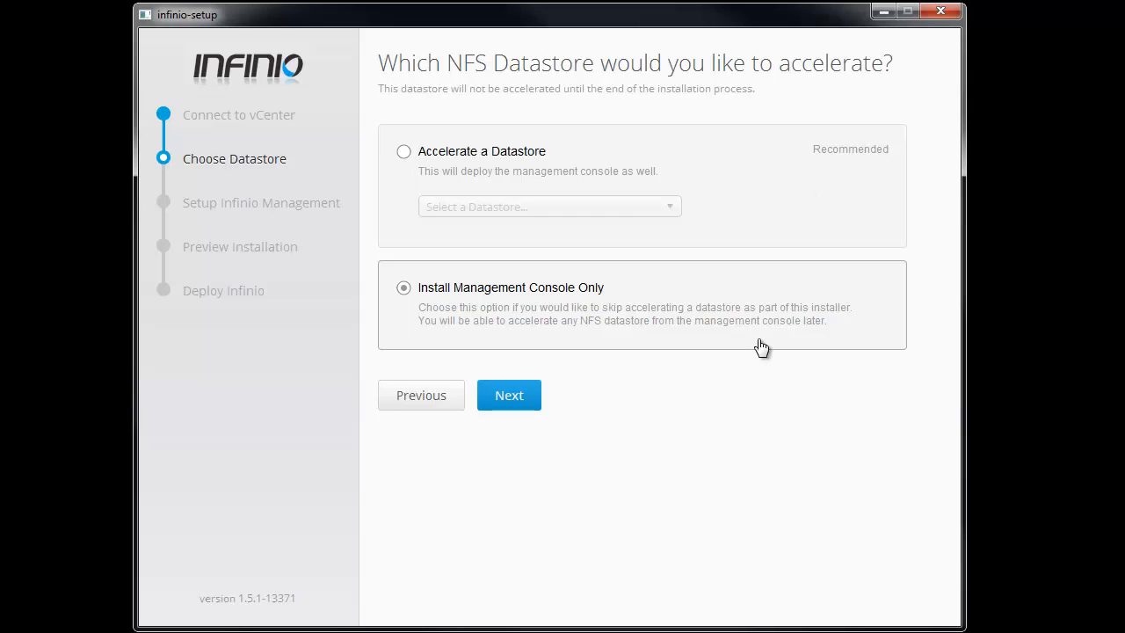
click(503, 404)
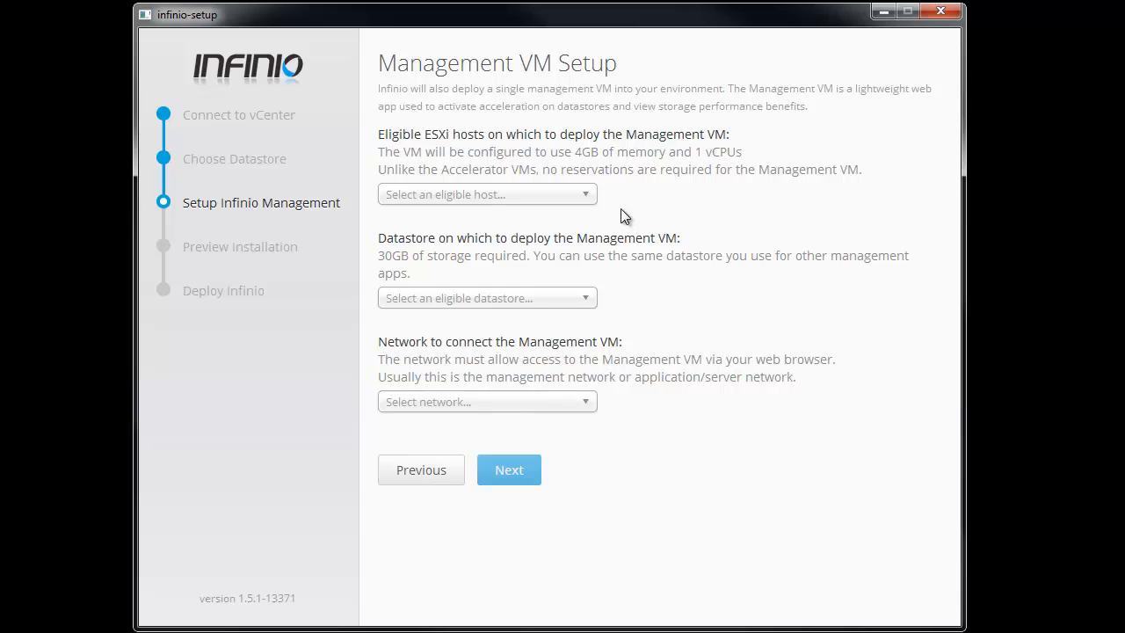
Step: Place the Management VM on host esx1.glacier.local, datastore NAS3-VMs, network VM-1 (VDS-Core)
click(586, 196)
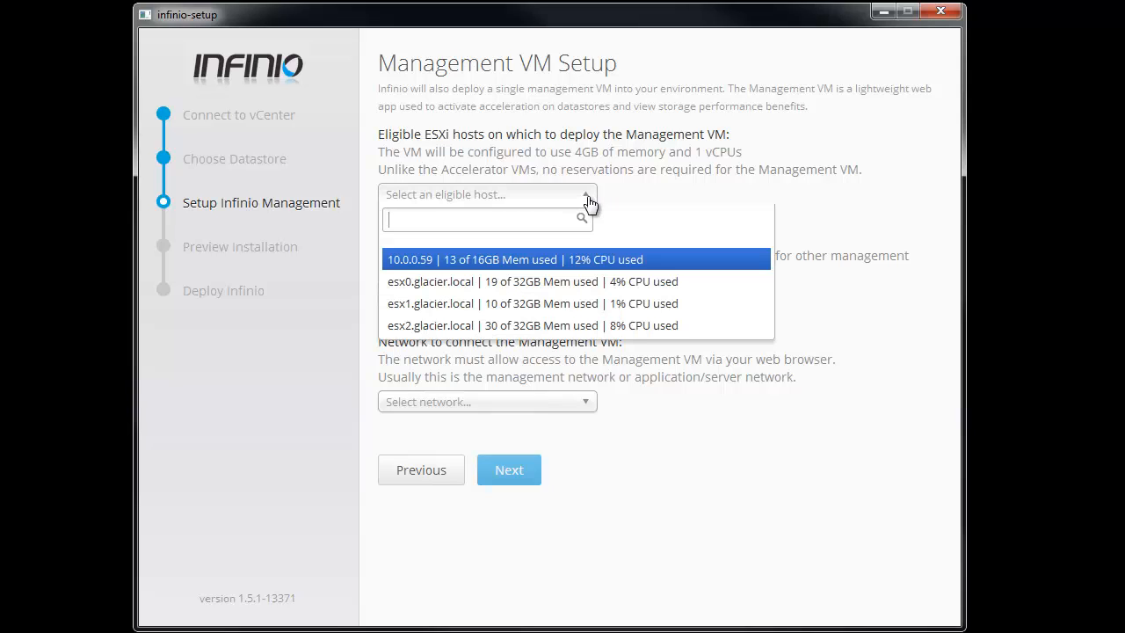
click(551, 305)
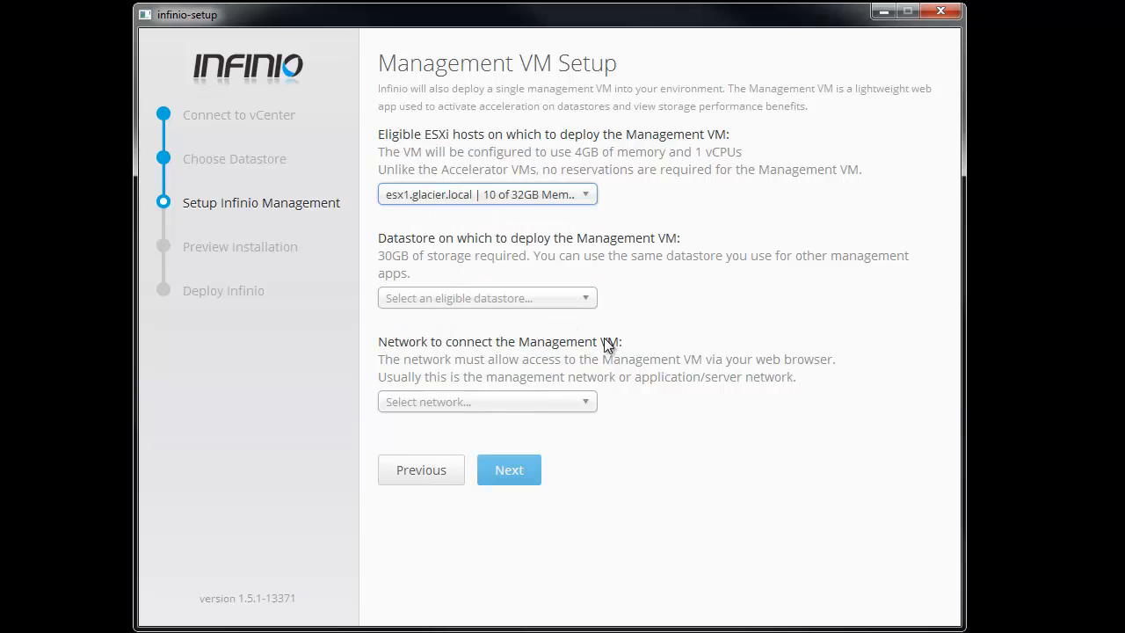
click(575, 299)
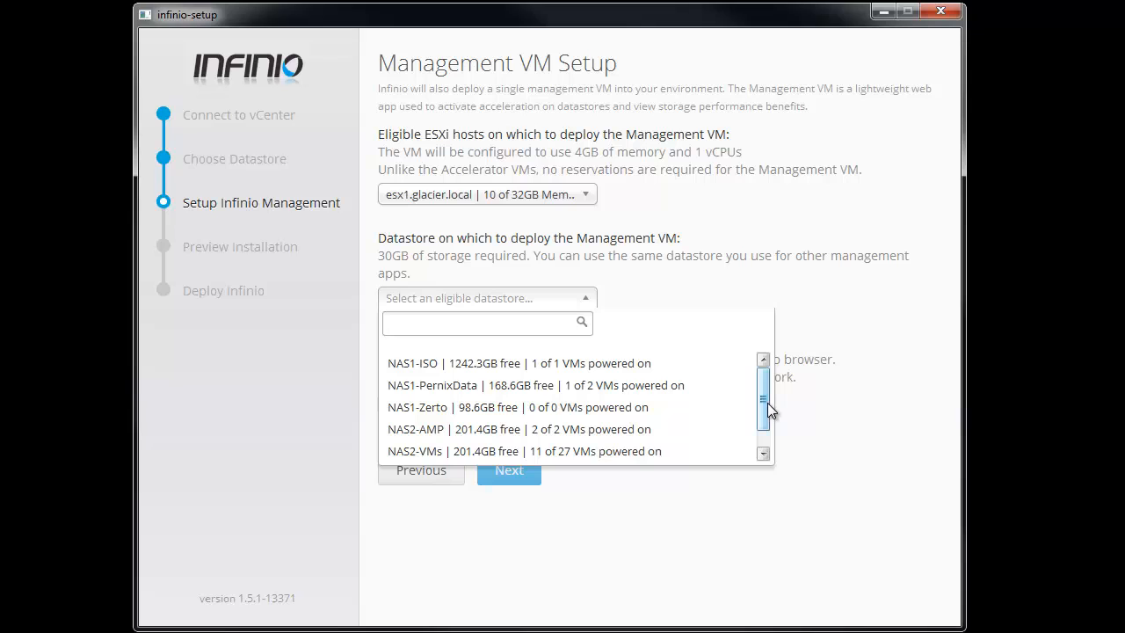
drag(768, 403, 766, 422)
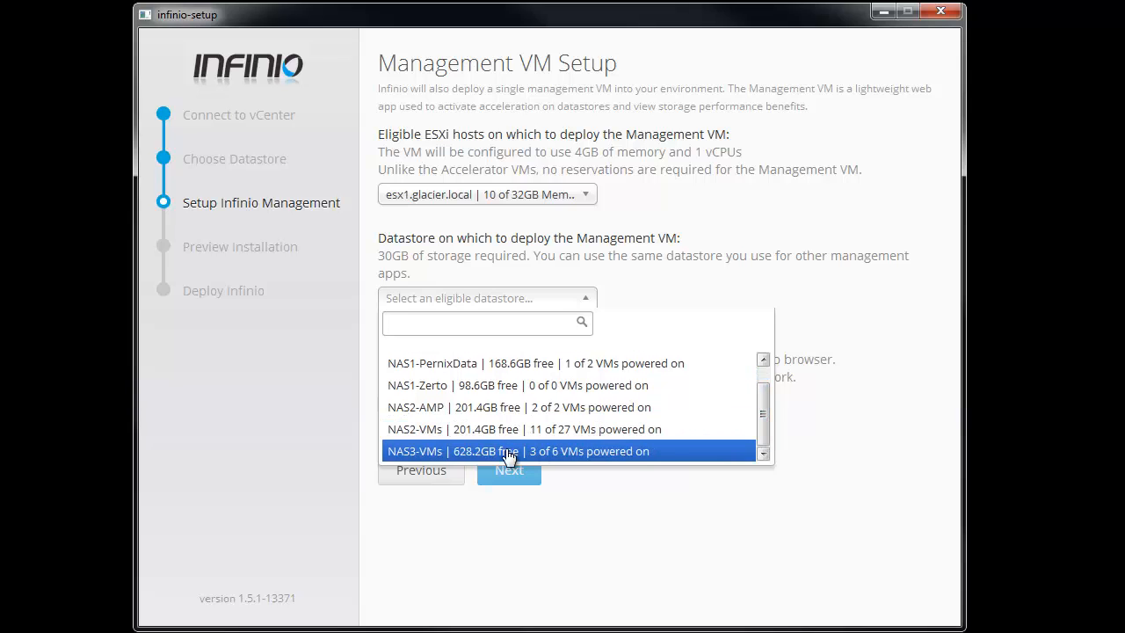
click(457, 453)
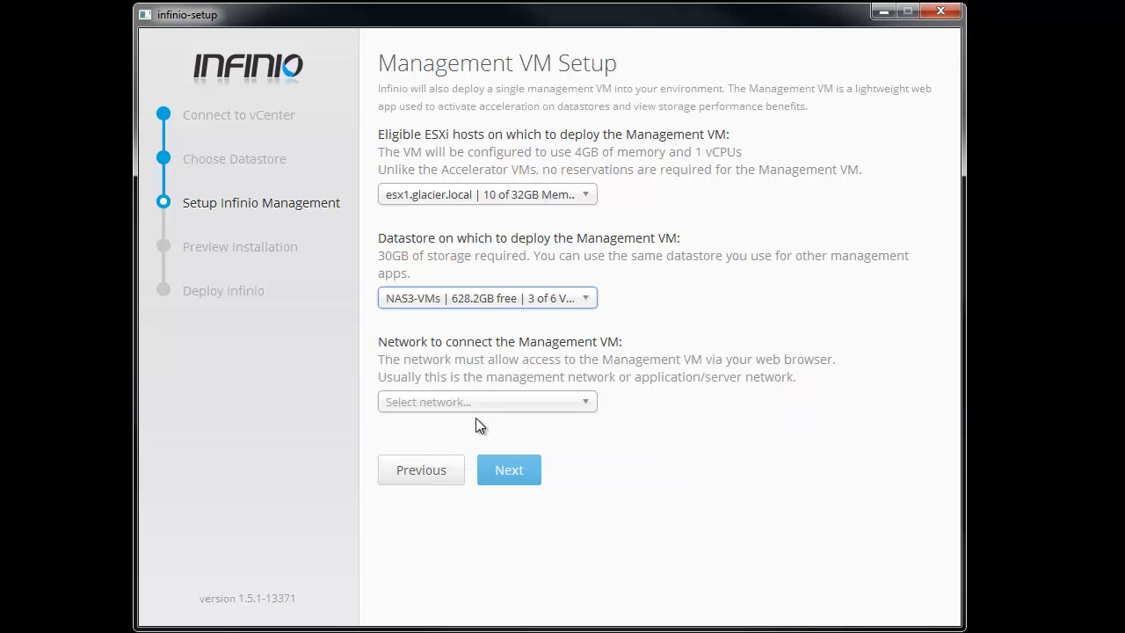
click(585, 404)
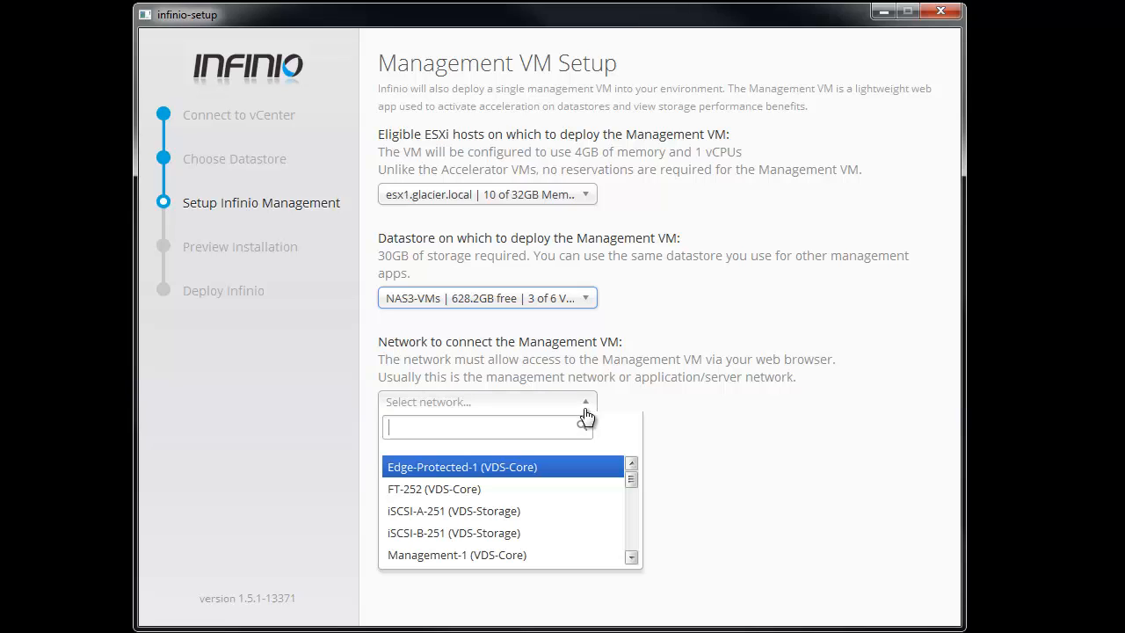
drag(633, 481, 631, 507)
click(484, 507)
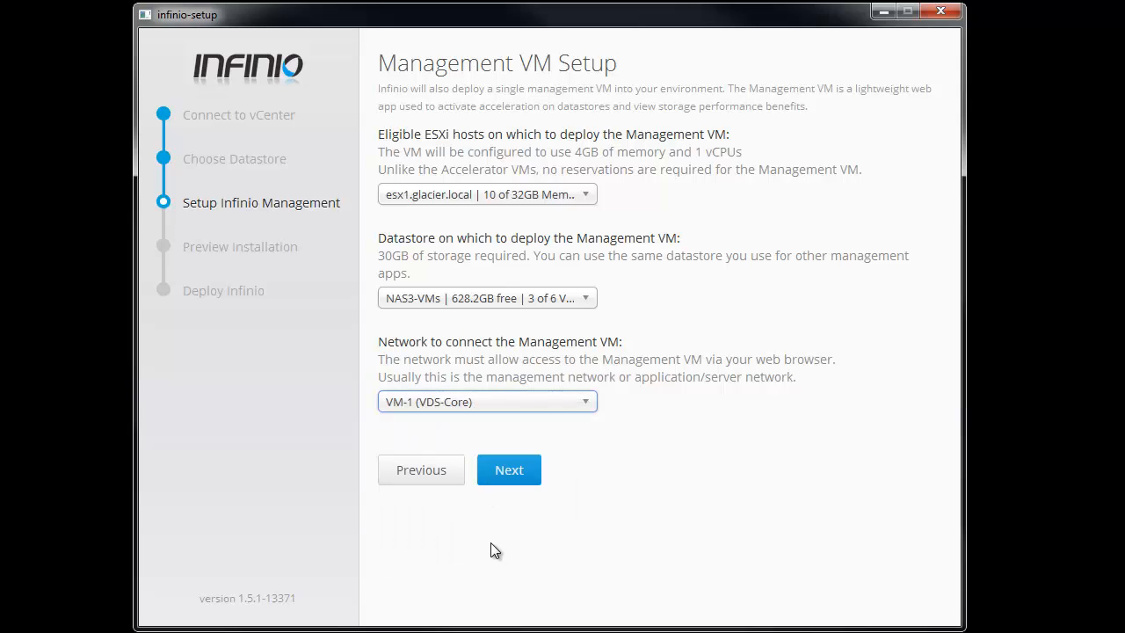
click(519, 470)
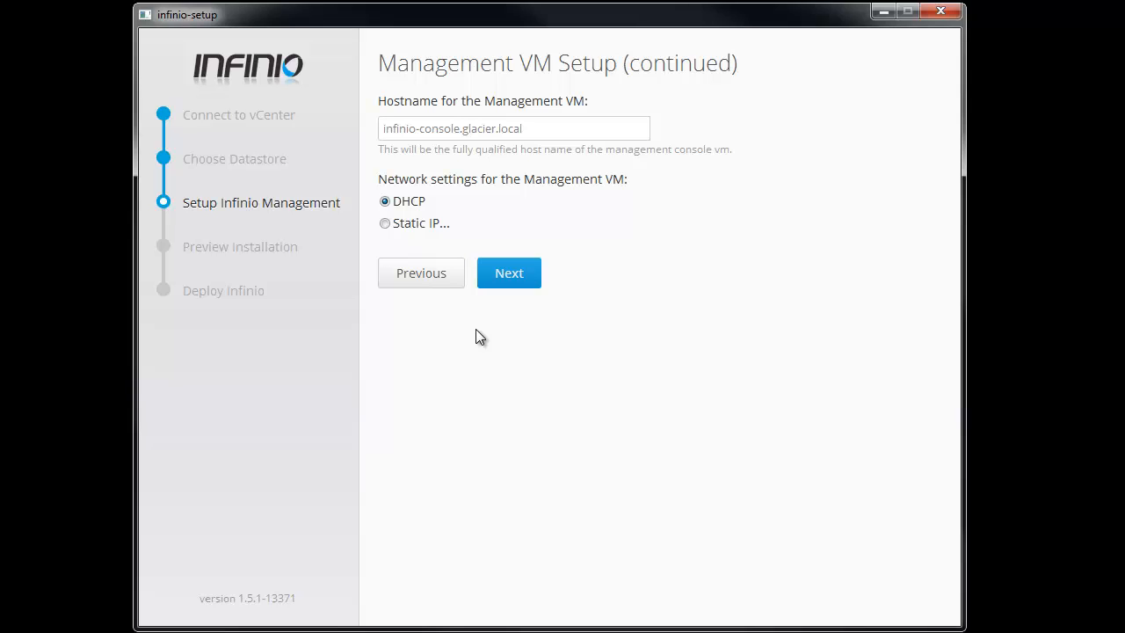
Step: Keep hostname infinio-console.glacier.local with DHCP and proceed to admin credentials
click(515, 277)
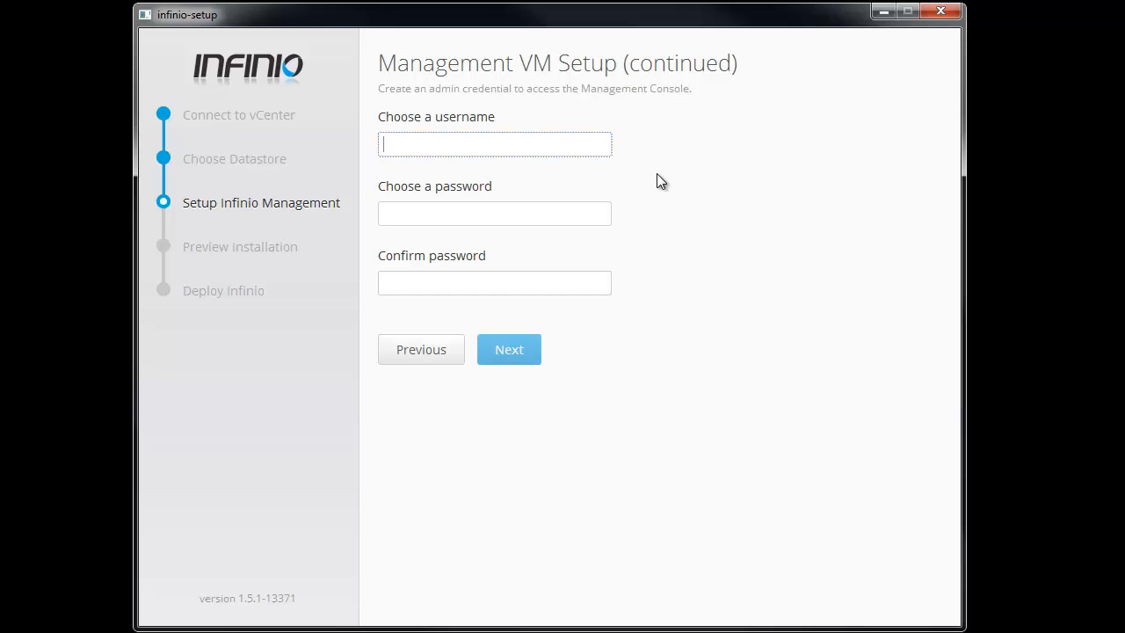
Step: Enter the admin username and a matching password and confirmation, then continue
text(spongebob)
click(562, 218)
text(*********)
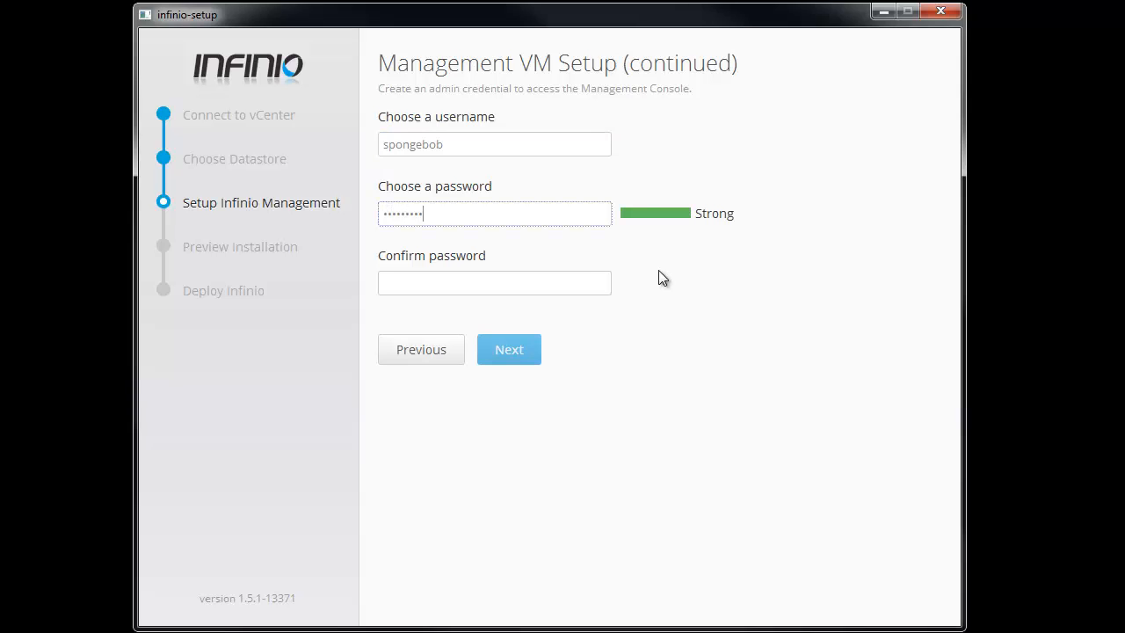
click(549, 282)
text(****)
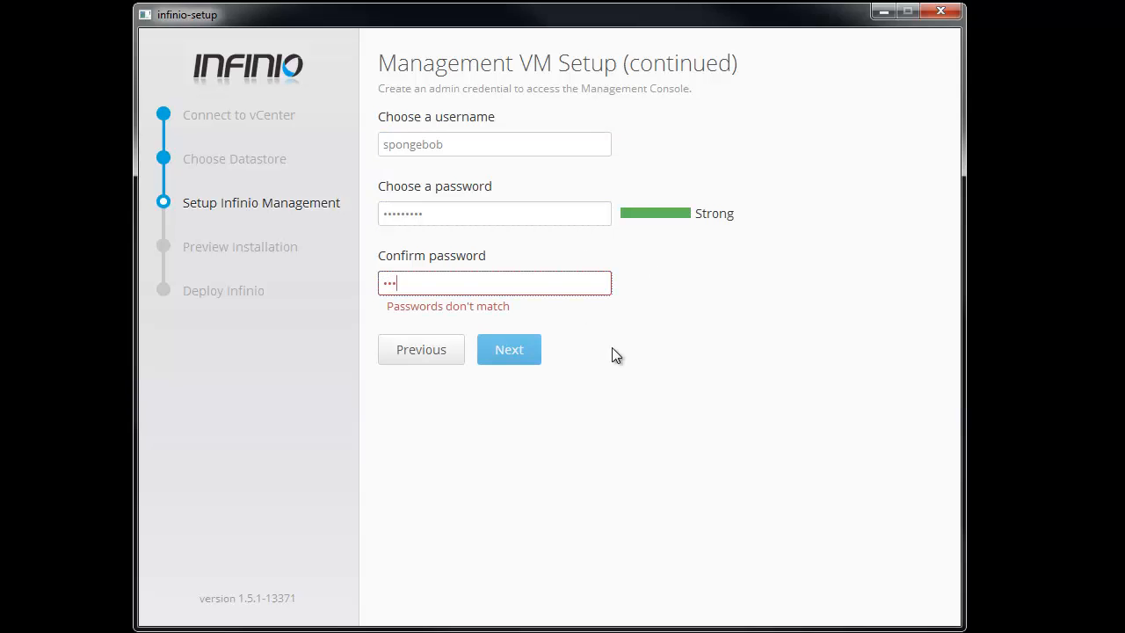
key(BackSpace)
key(BackSpace)
key(BackSpace)
key(BackSpace)
text(*********)
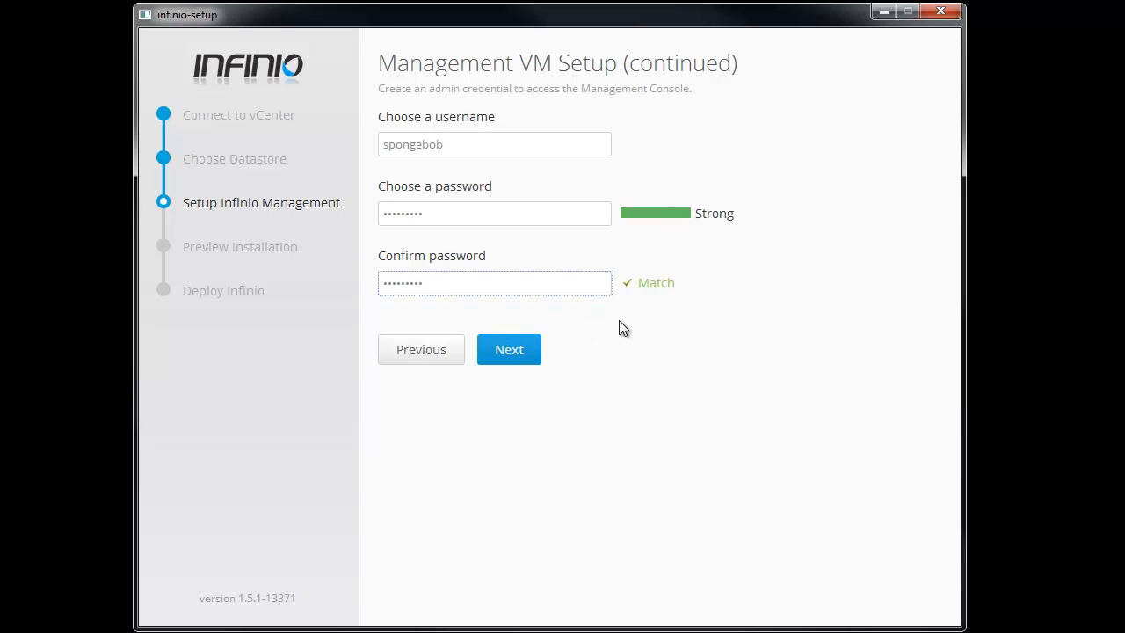
click(513, 354)
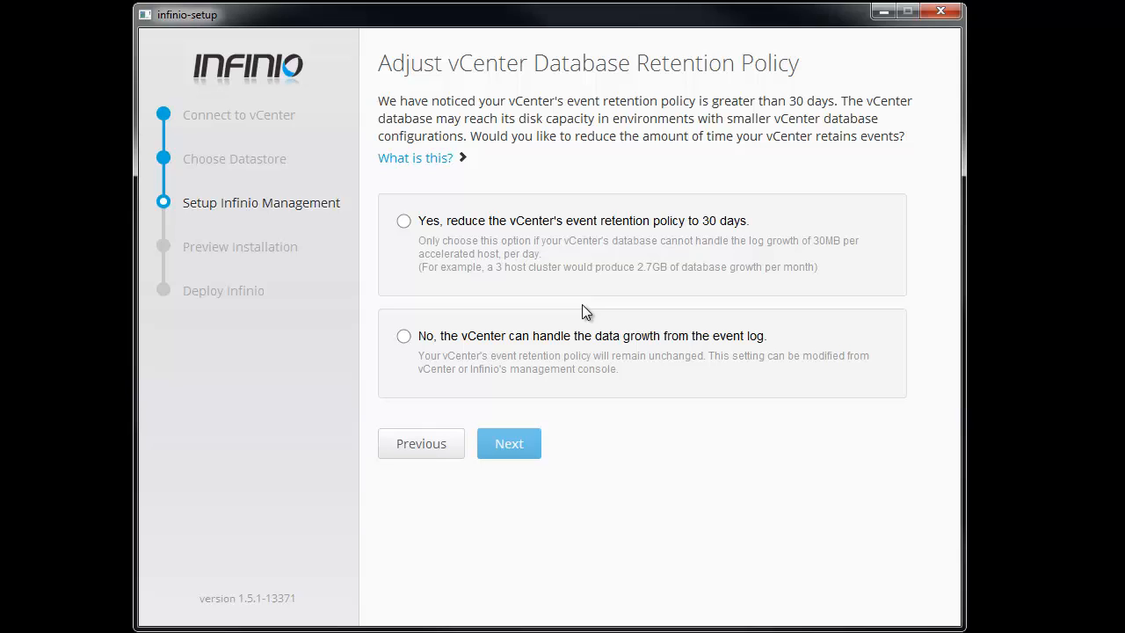
Step: Answer 'No' to changing vCenter's event retention policy and go to the installation preview
click(402, 342)
click(517, 452)
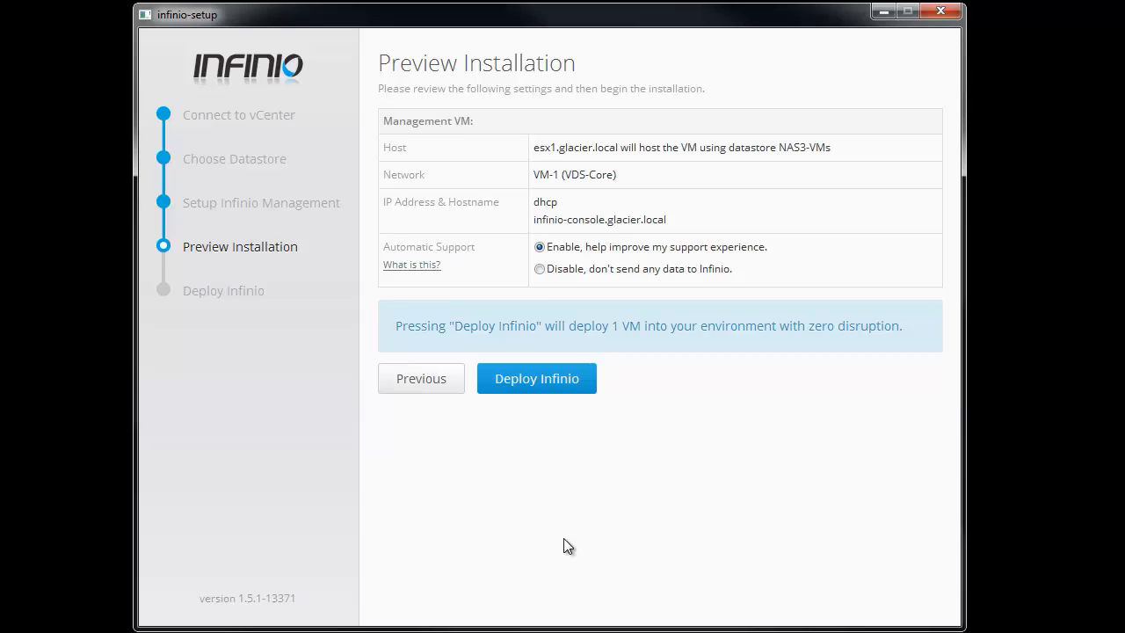
Step: Deploy Infinio from the Preview Installation page
click(555, 387)
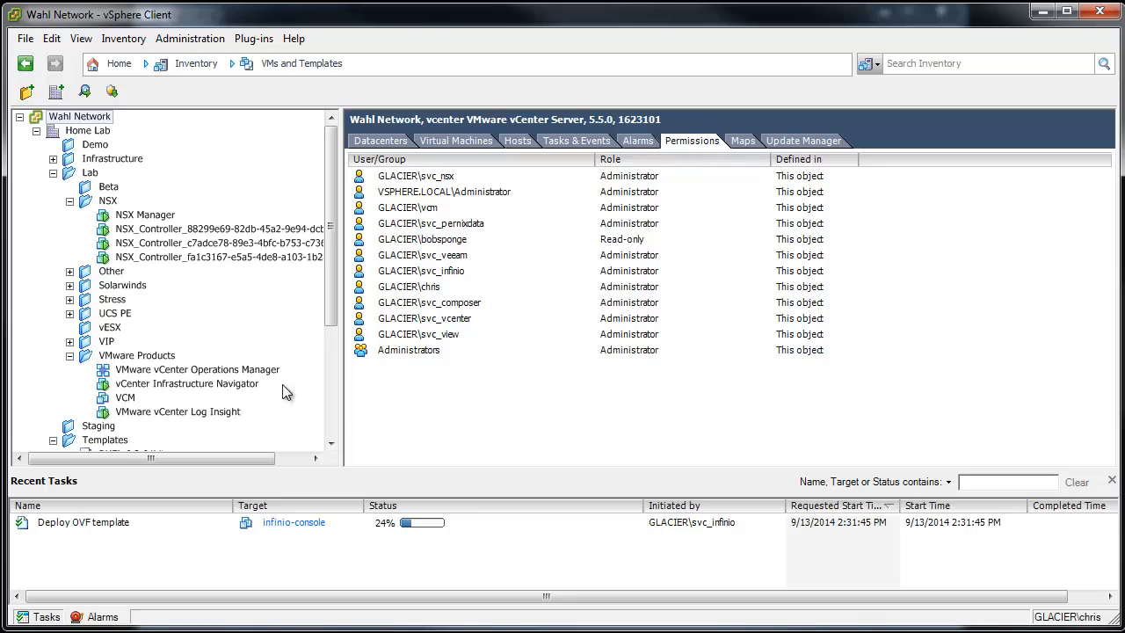
Step: Collapse the Lab, Templates and View folders in the vSphere inventory tree
click(25, 39)
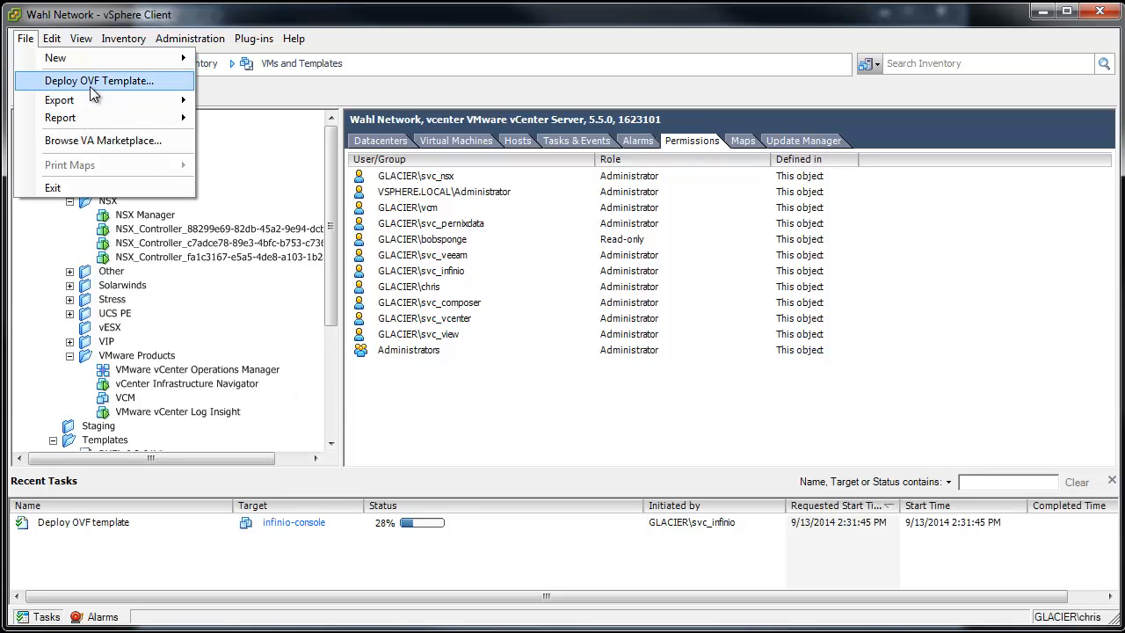
click(302, 90)
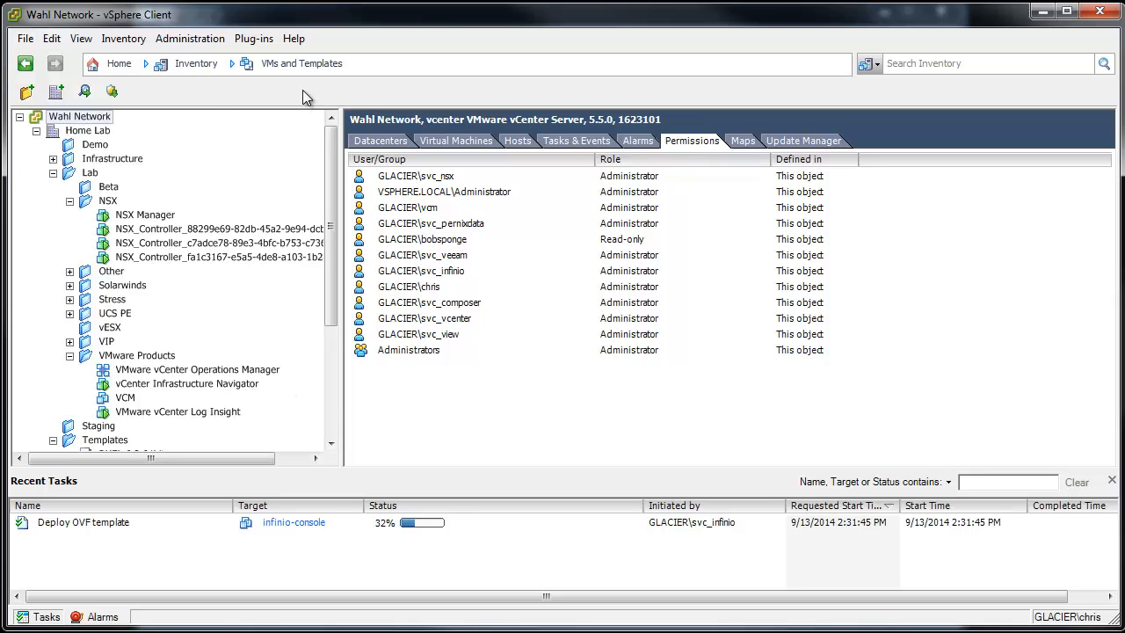
click(53, 173)
click(53, 202)
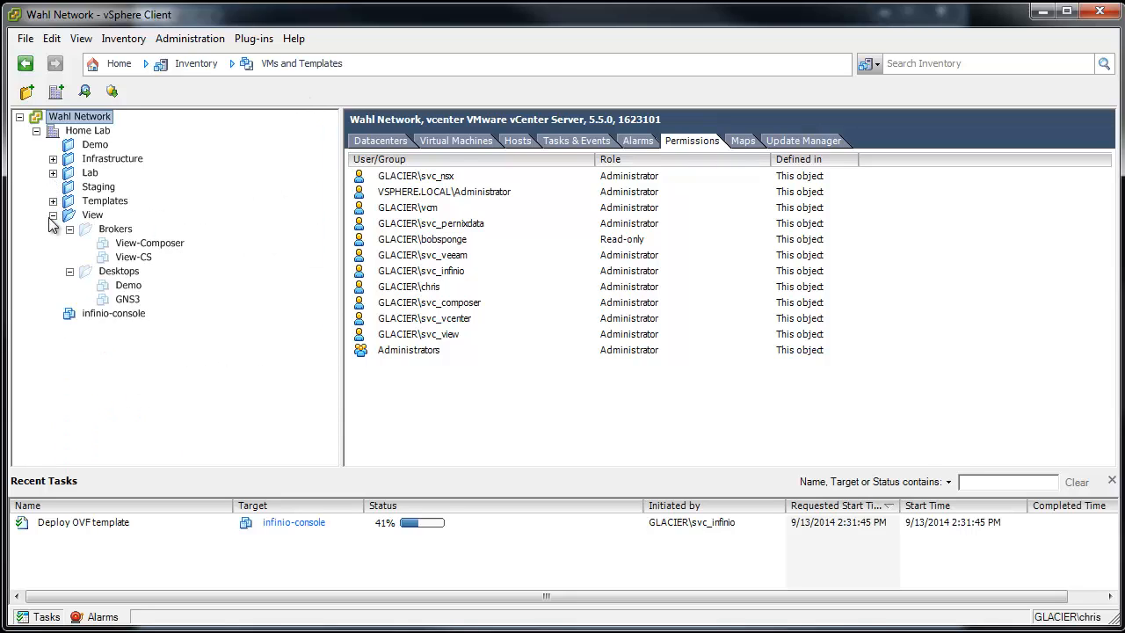
click(53, 215)
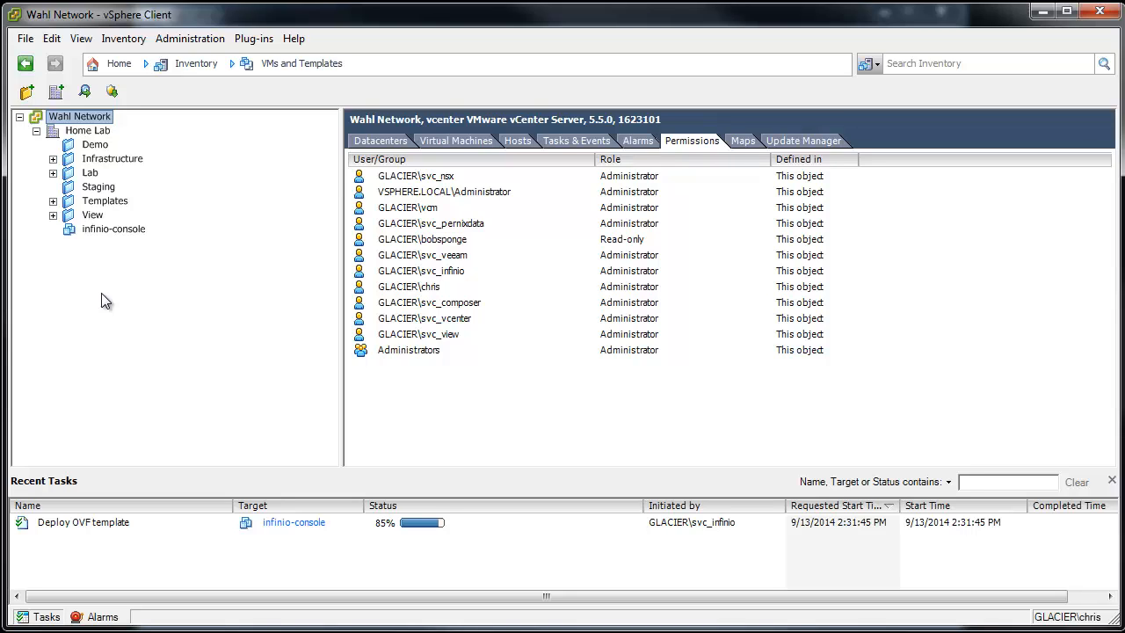
Step: Check infinio-console's Summary showing it powered on, then check installer progress at 70%
click(119, 228)
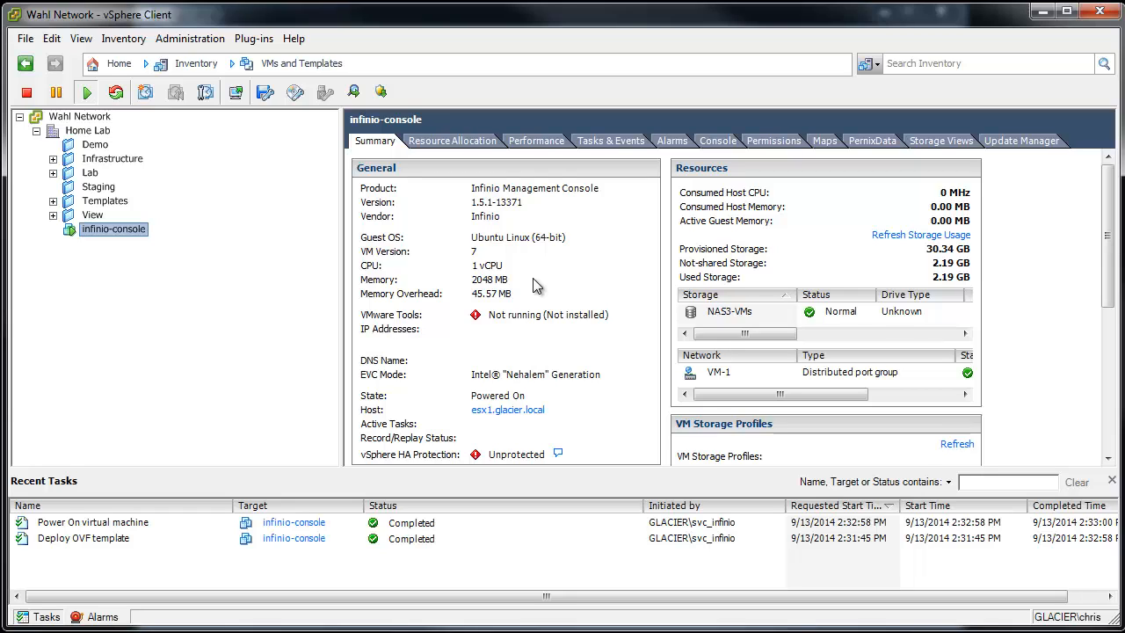
key(alt+Tab)
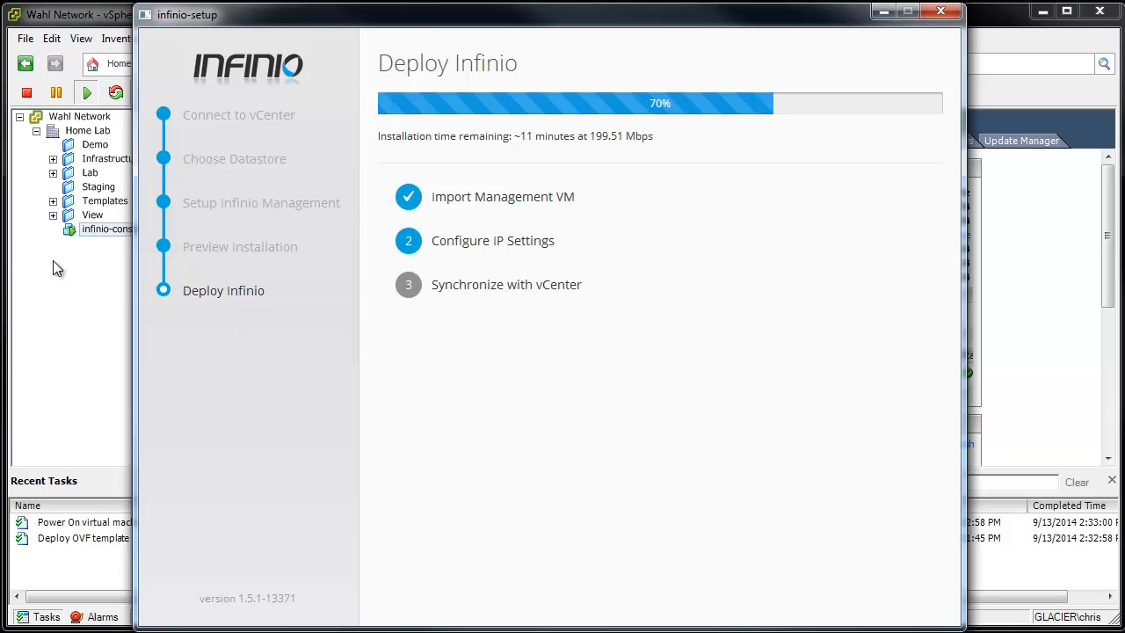
click(97, 231)
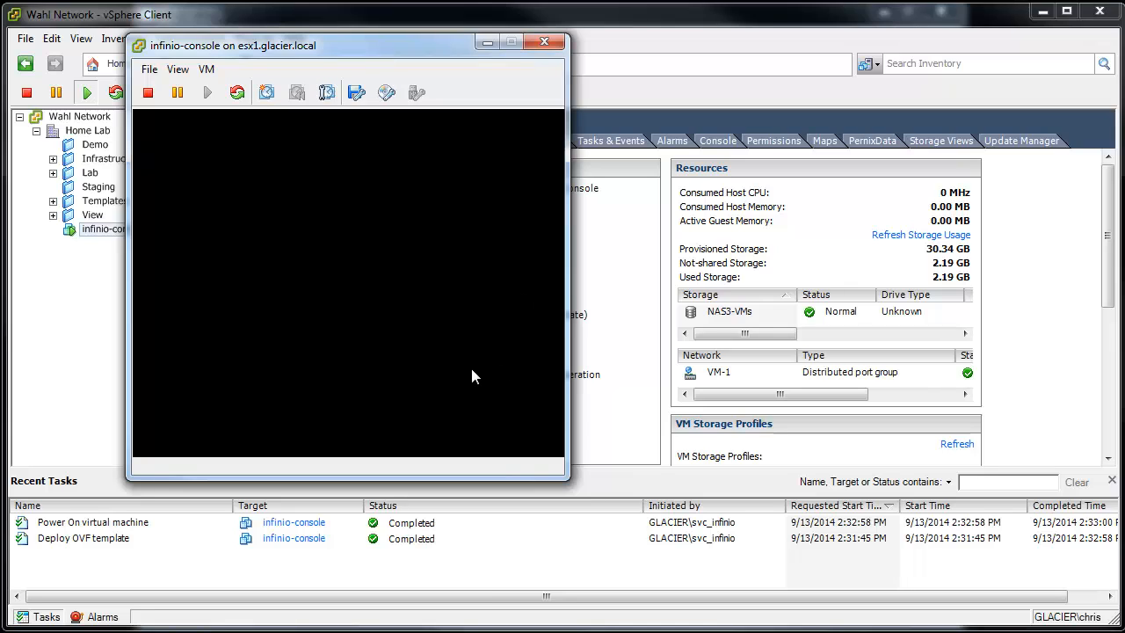
Step: Check the infinio-console VM's Ubuntu login prompts on tty2 and tty1, then return to the installer
click(472, 370)
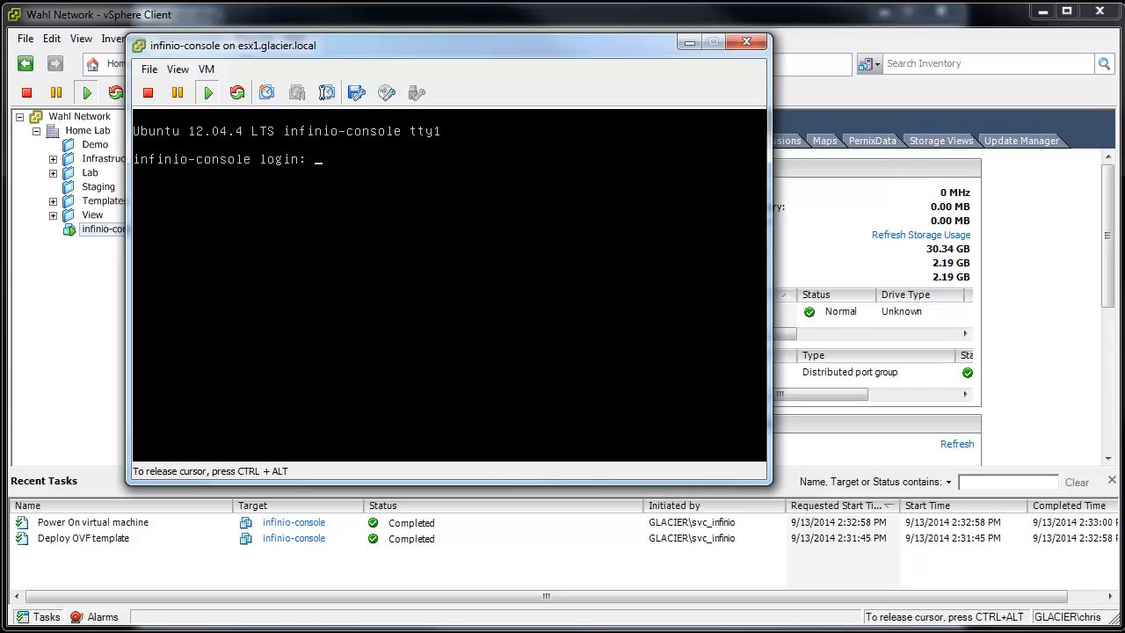
key(alt+F2)
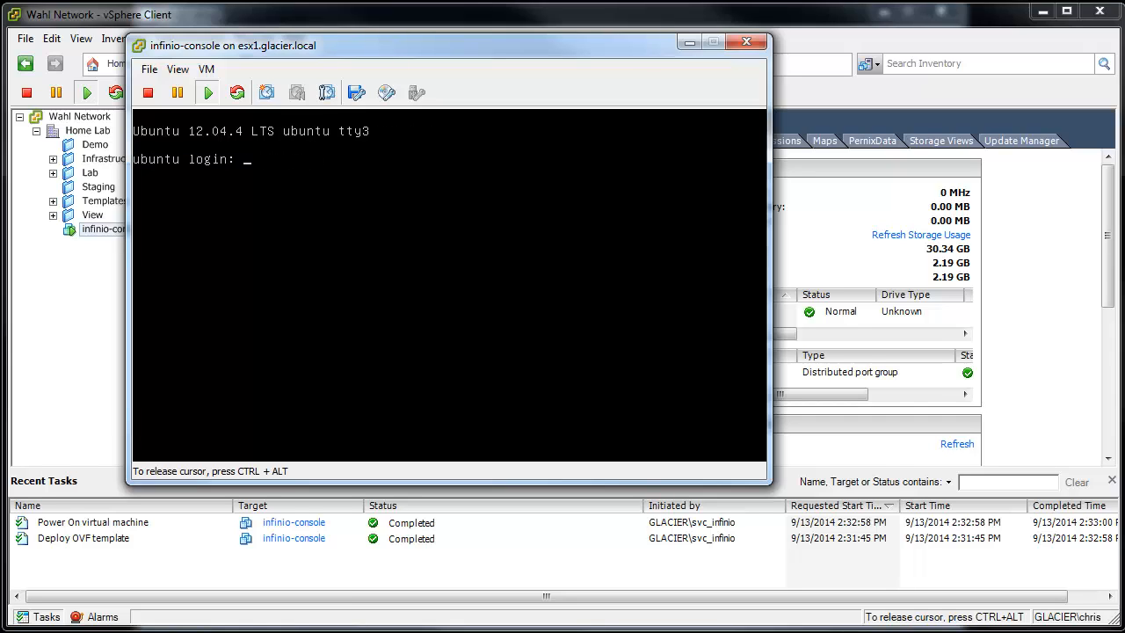
key(alt+F1)
key(ctrl+alt)
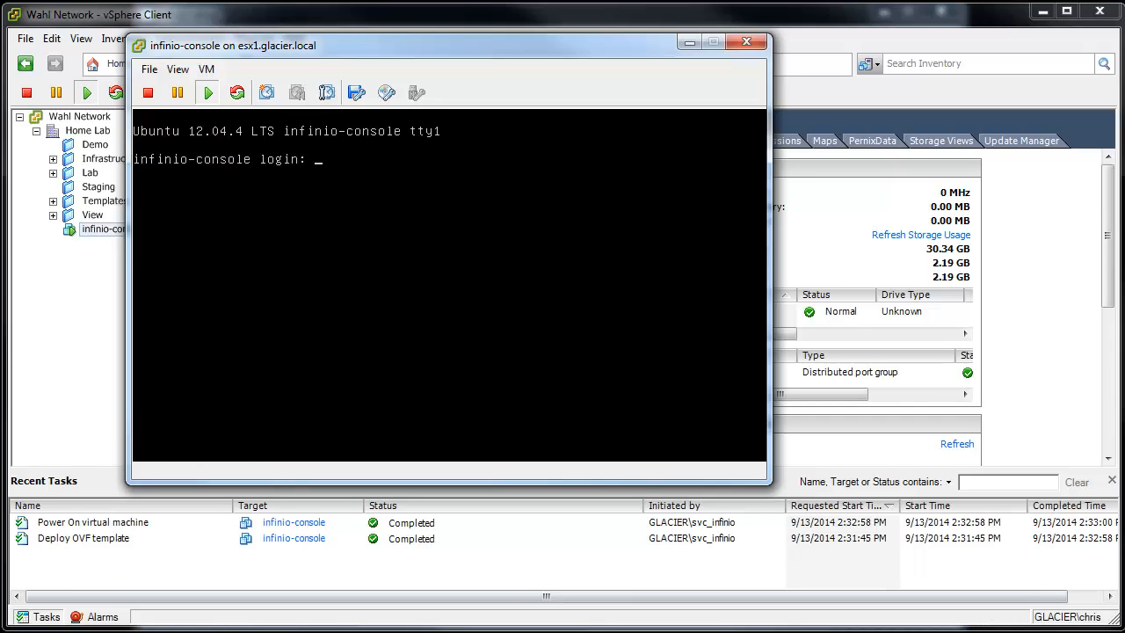
key(alt+Tab)
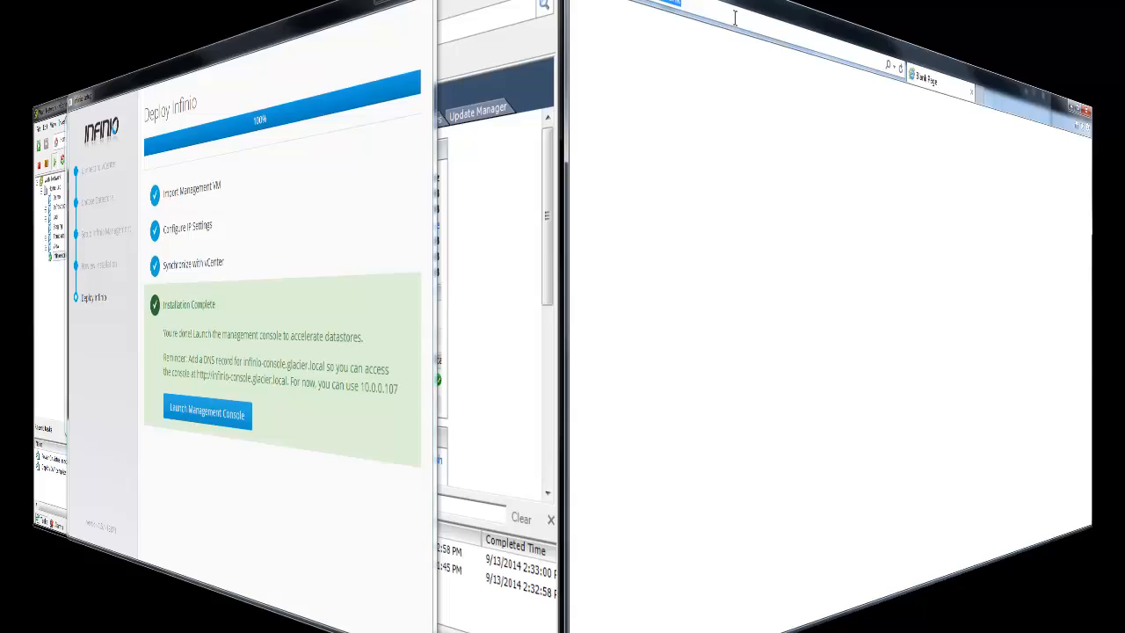
Step: Load 10.0.0.107 past the certificate warning to reach the Infinio portal login page
text(10.0)
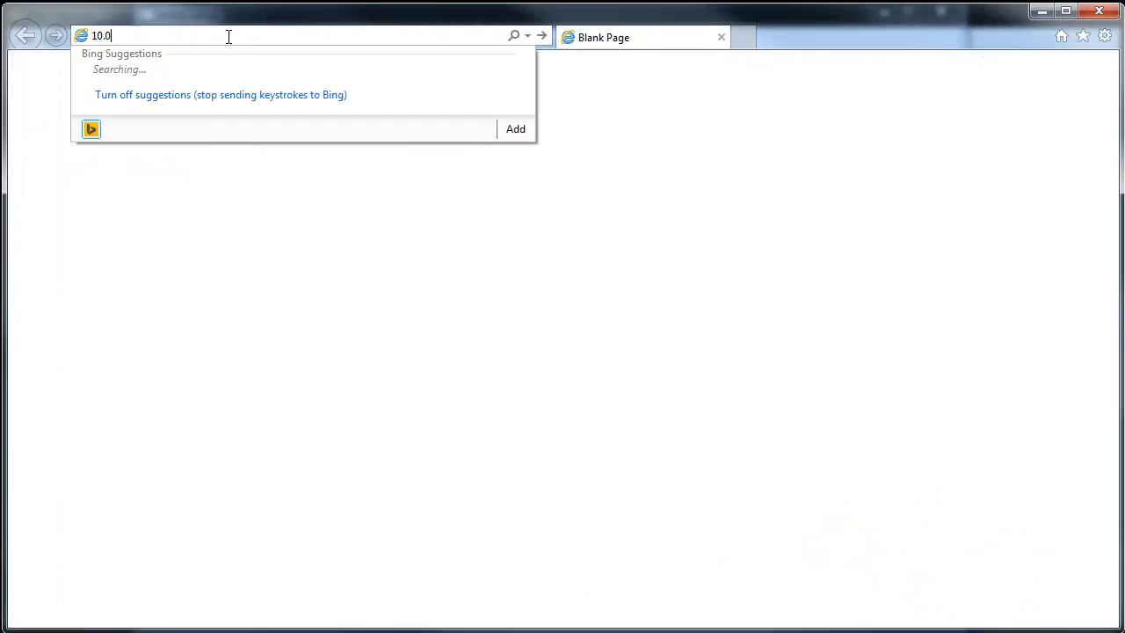
text(.0.107)
key(Return)
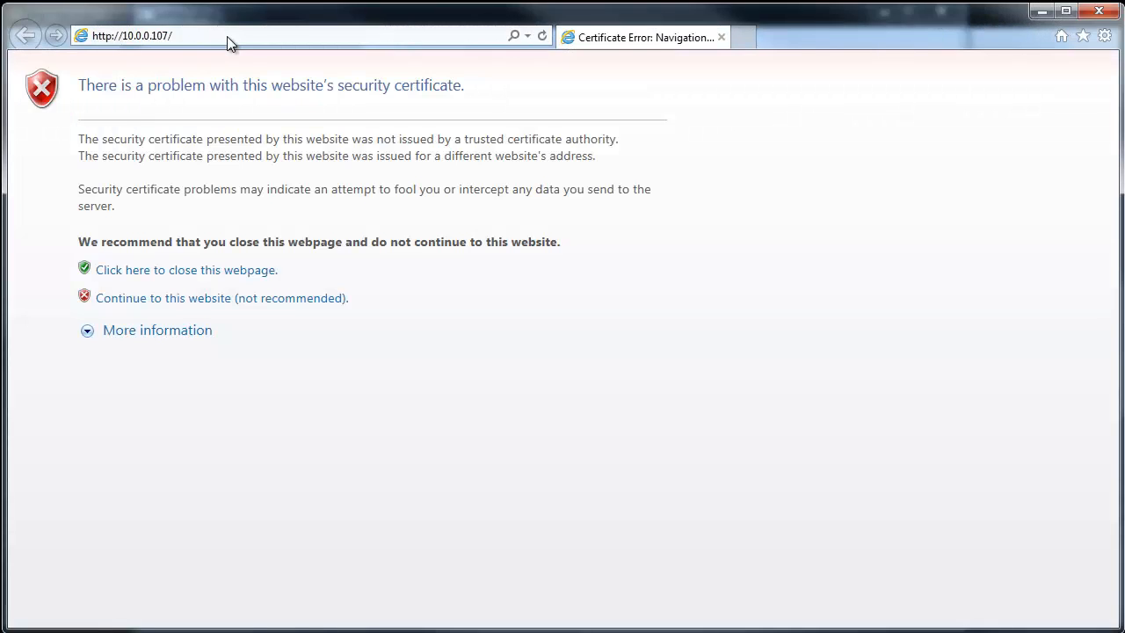
click(184, 302)
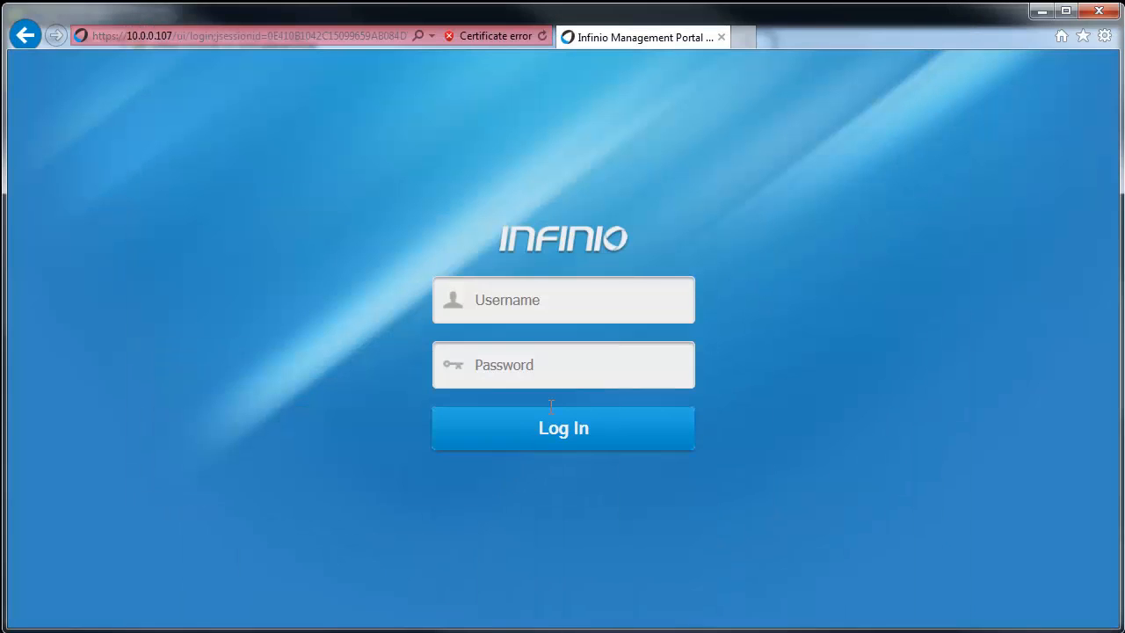
click(574, 301)
Step: Log in to the portal with the account username and password, fixing a mistyped password
text(spongebob)
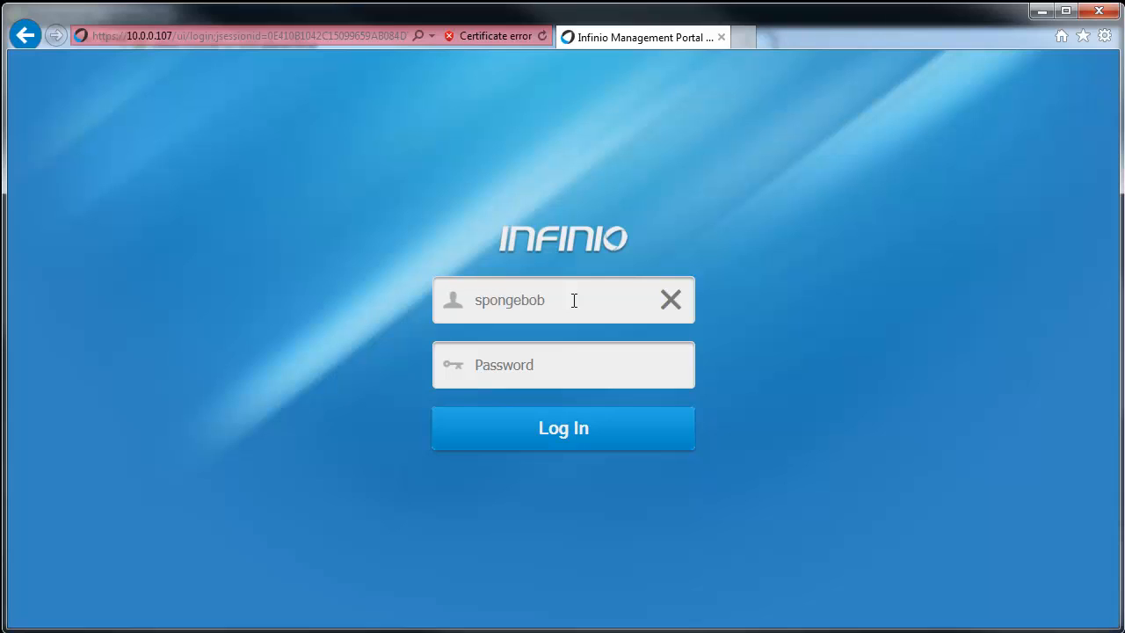
key(Tab)
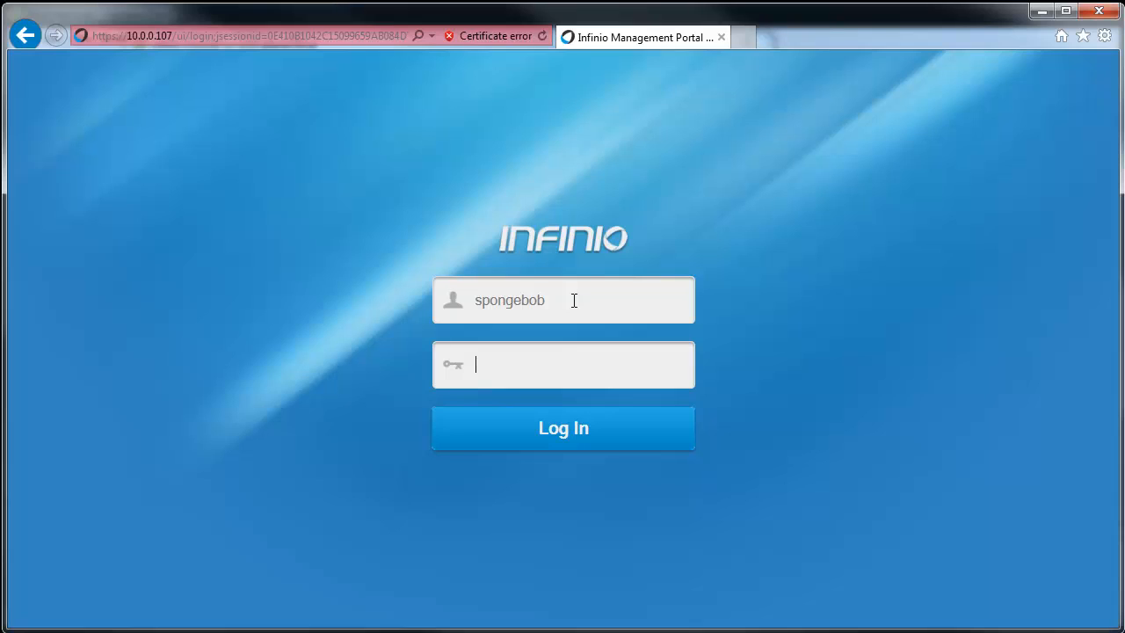
text(pass)
key(BackSpace)
key(BackSpace)
key(BackSpace)
key(BackSpace)
text(password1)
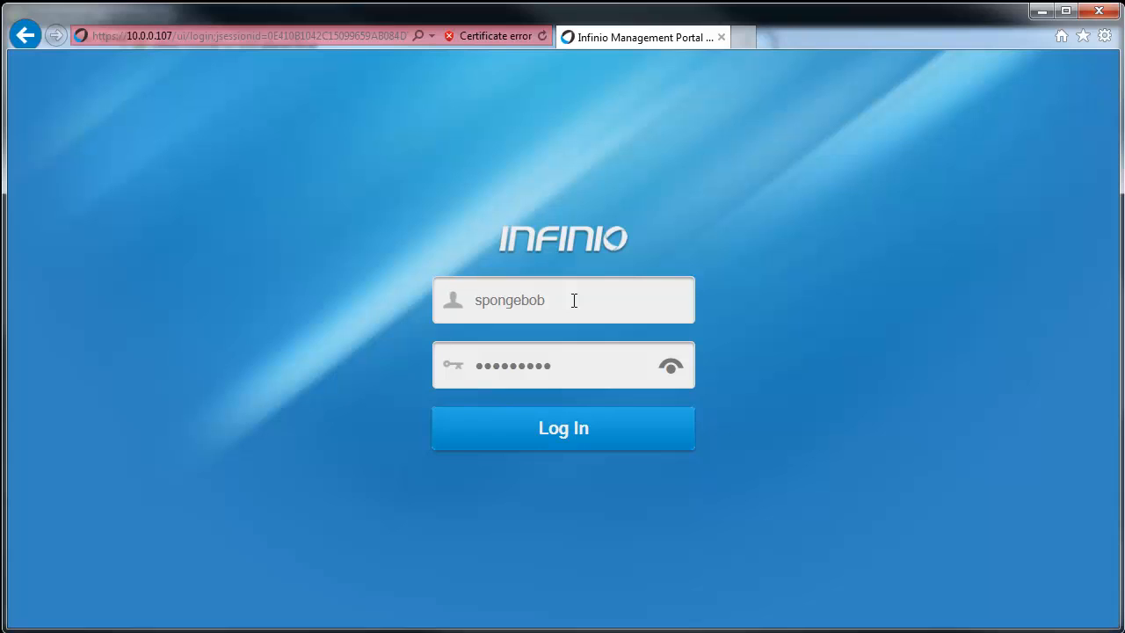
click(594, 419)
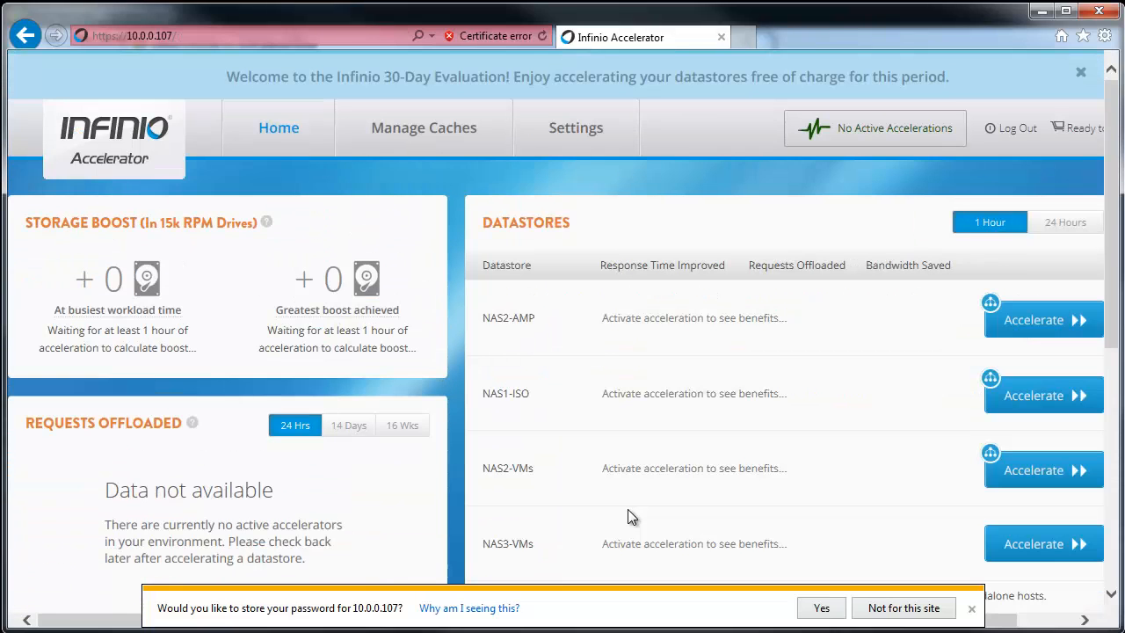
Step: Close Internet Explorer's 'store your password' notification bar without saving
click(971, 607)
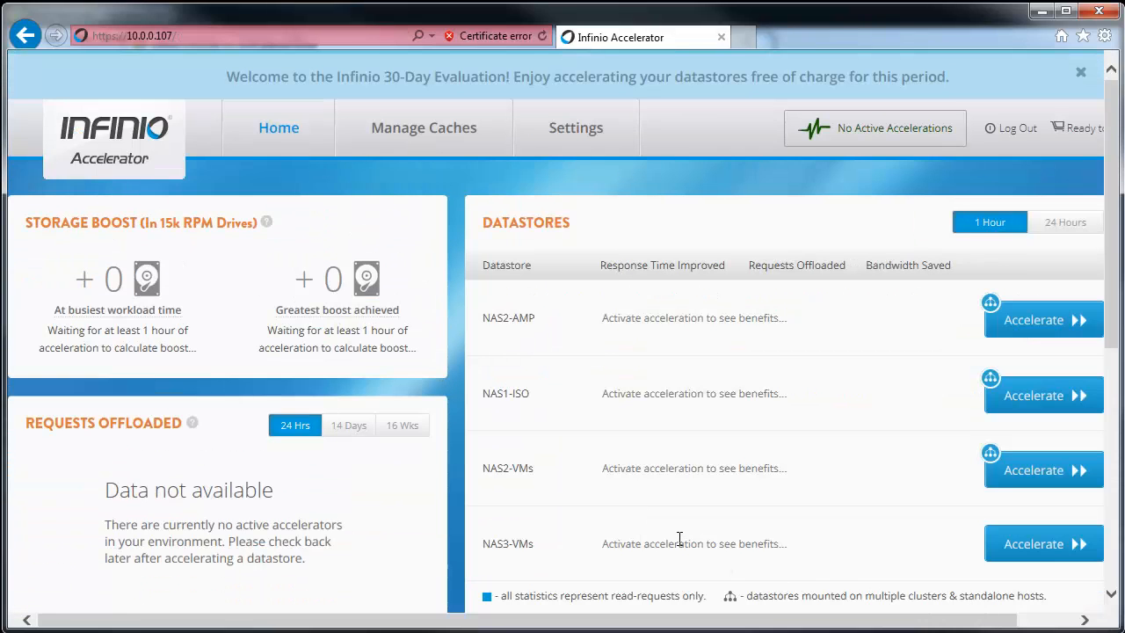